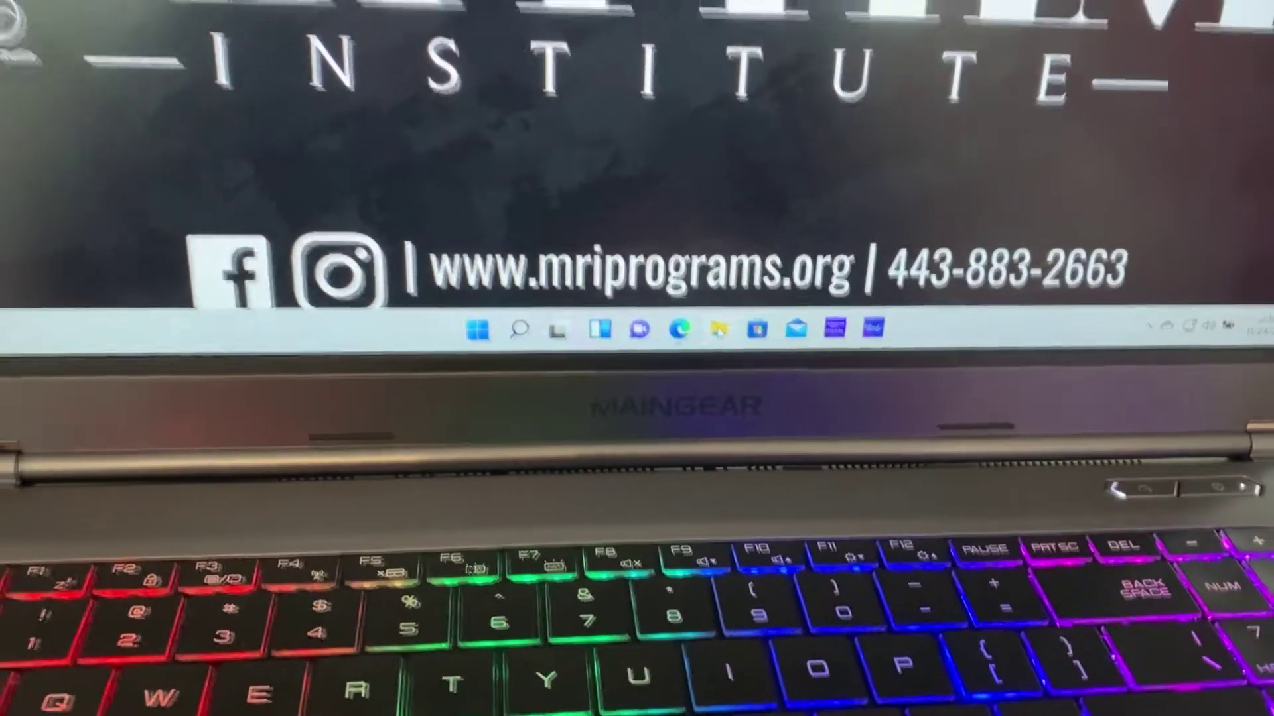
Step: Open File Explorer's This PC view, which lists only the Windows (C:) drive
click(718, 315)
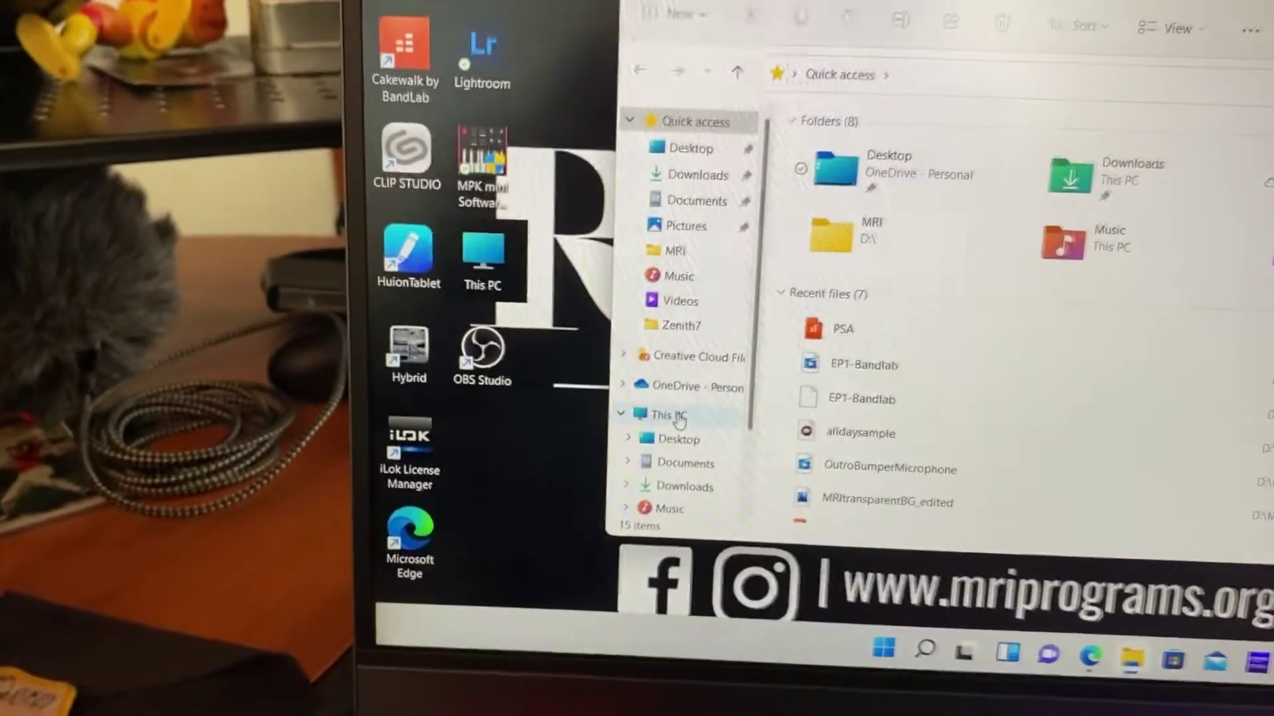
click(681, 382)
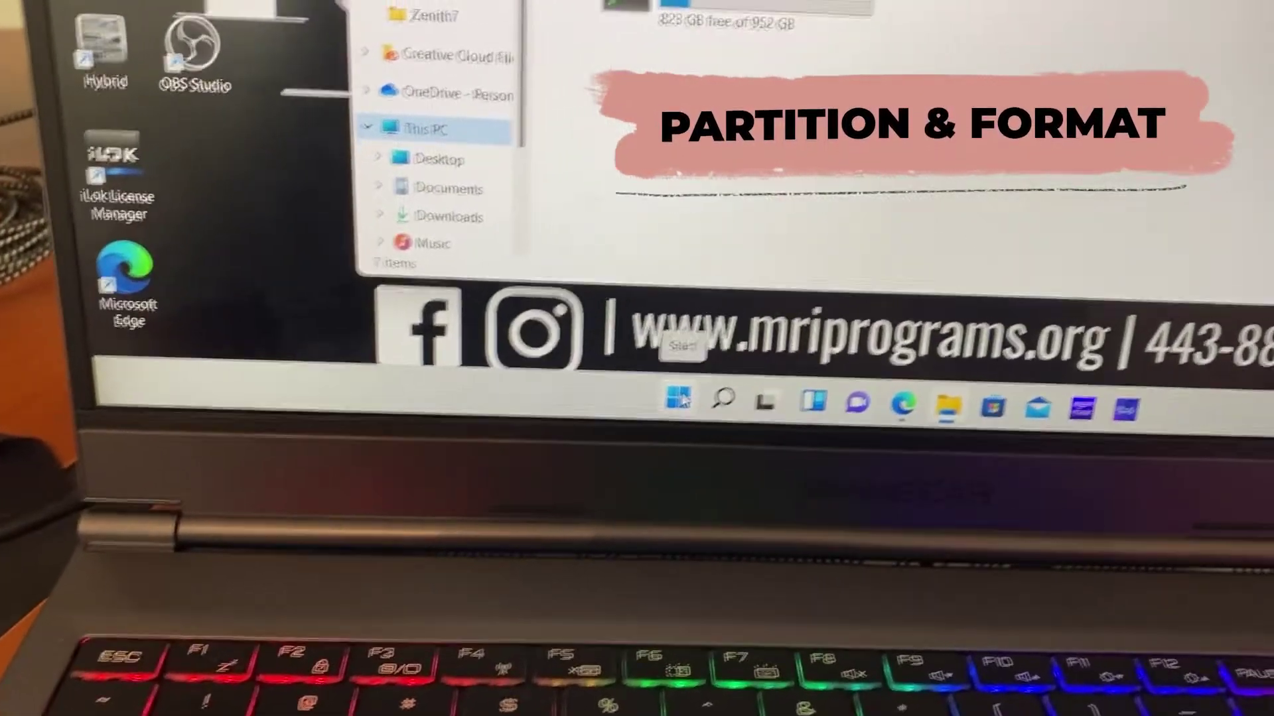
Step: Search the Start menu for 'computer' and launch Computer Management
click(716, 388)
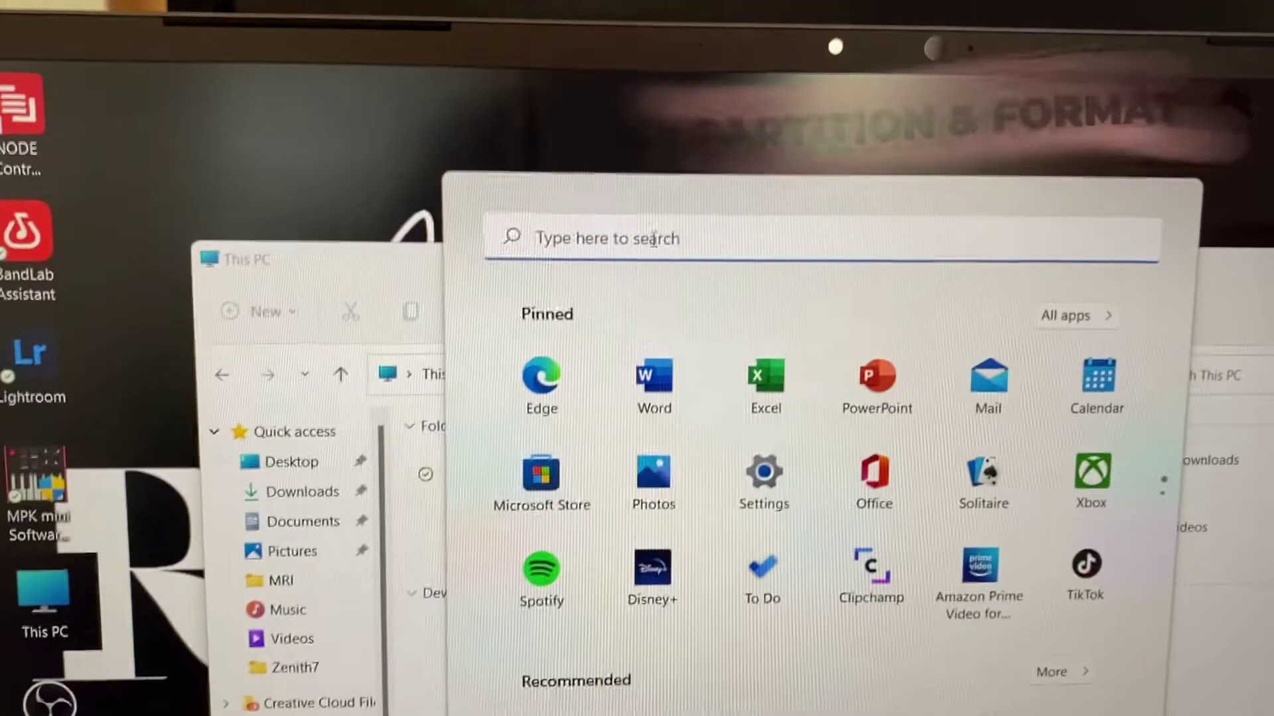
click(707, 68)
text(co)
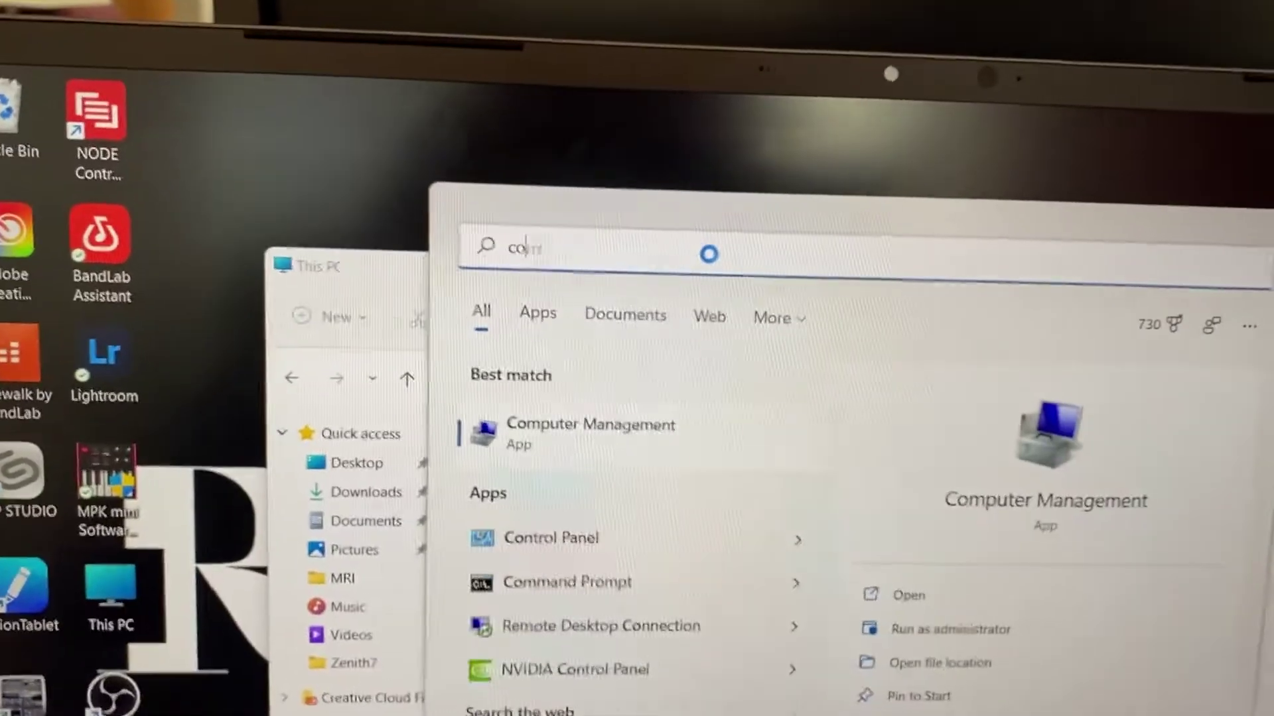
text(mput)
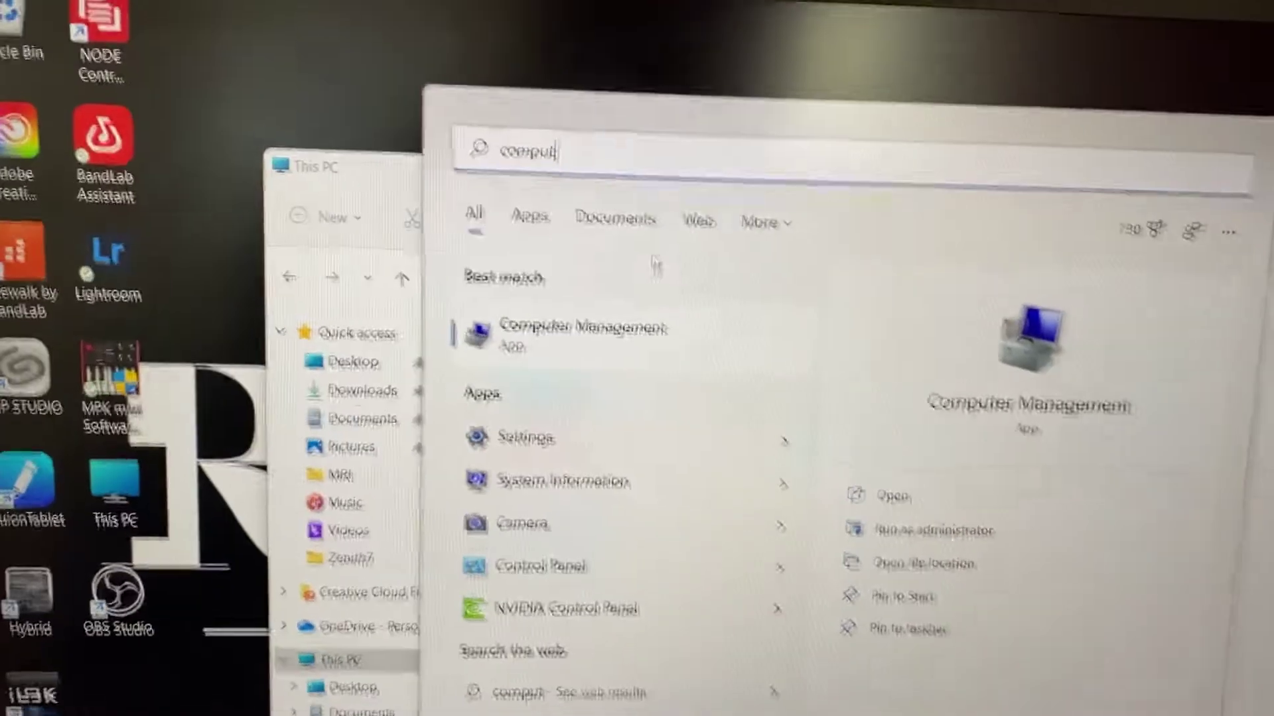
click(643, 328)
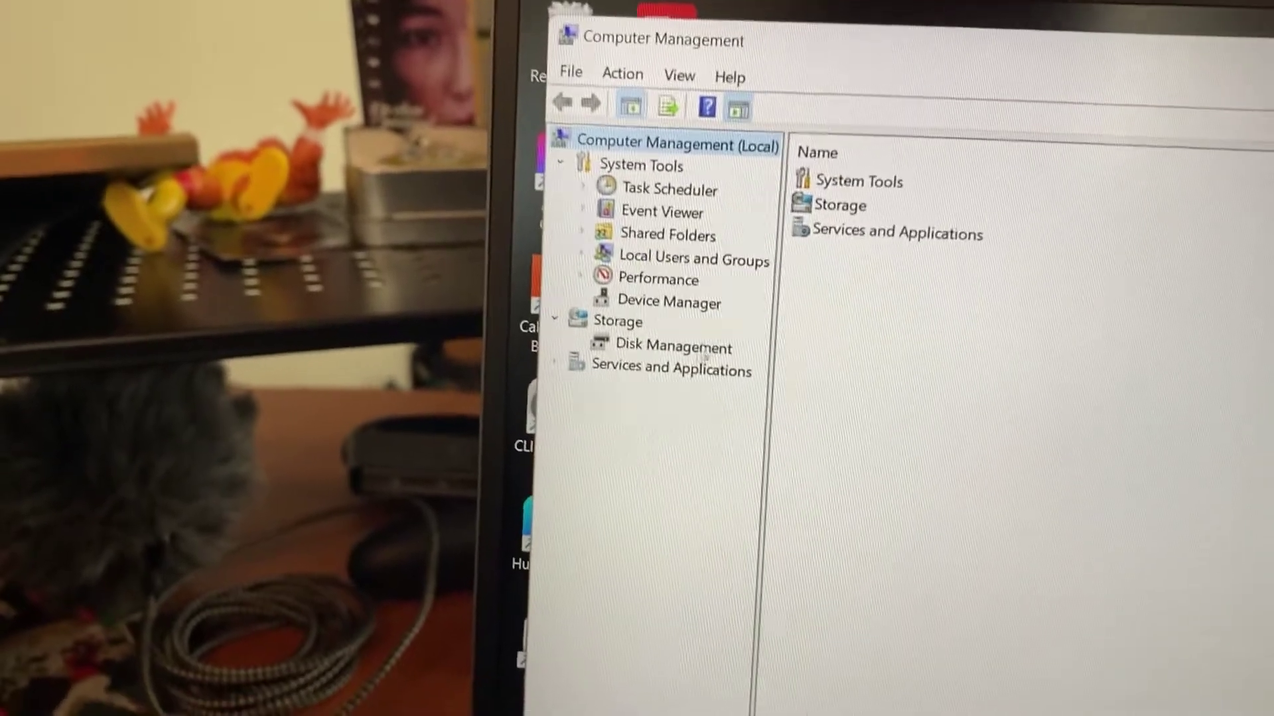
Step: Show Disk Management, revealing Disk 0 with 931.50 GB unallocated
click(686, 342)
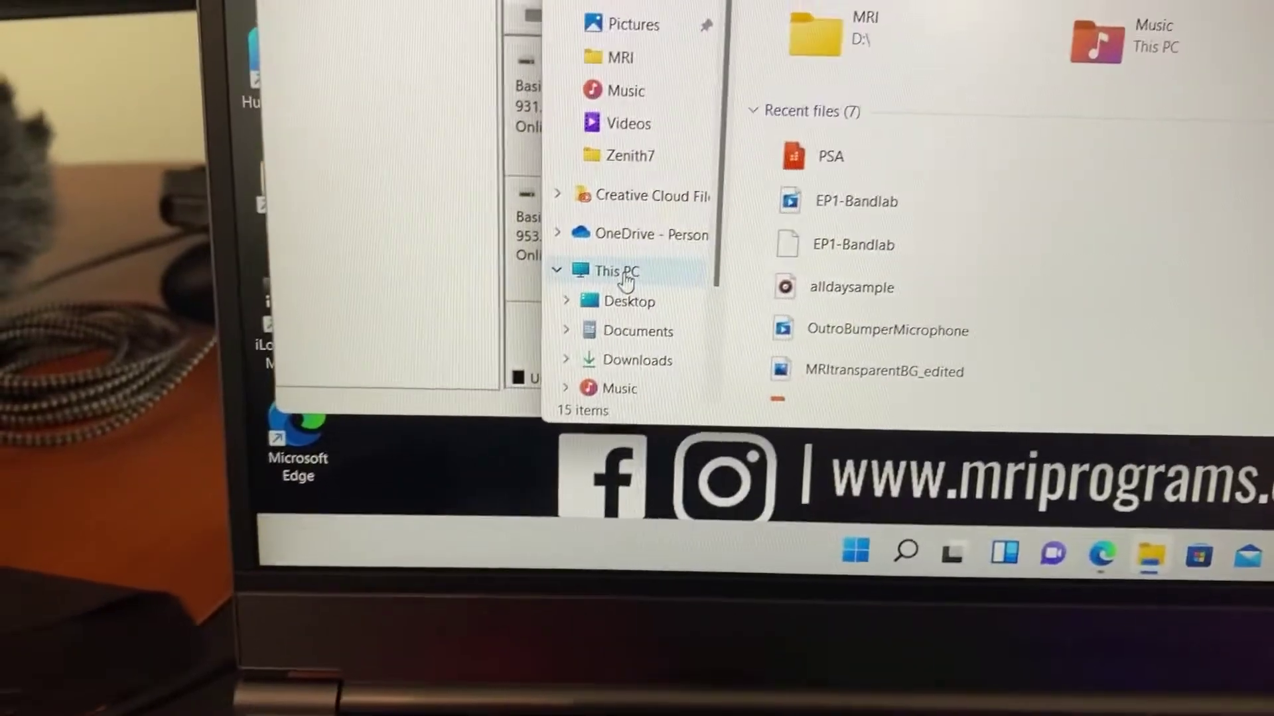
Step: Recheck This PC's drives, then bring up the volume menu for Disk 0's unallocated space
click(488, 254)
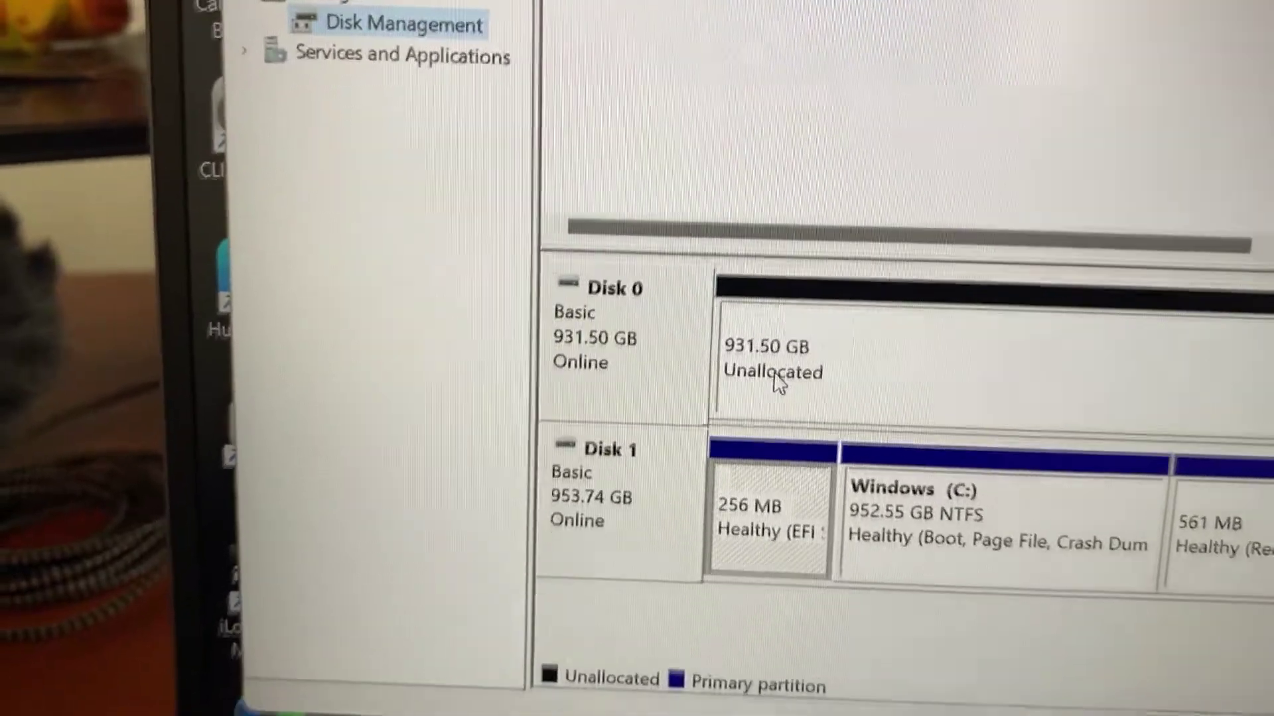
right_click(793, 395)
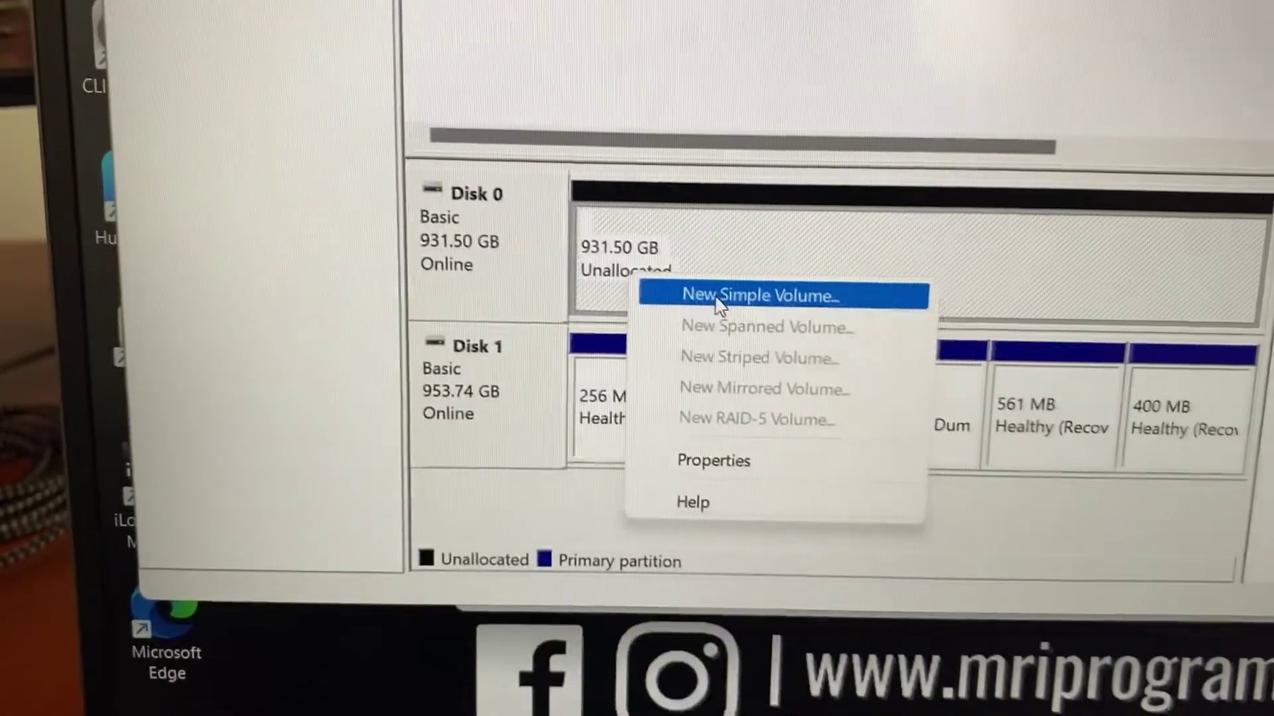
Step: Start a New Simple Volume on Disk 0 at maximum size, assigned drive letter S
click(801, 243)
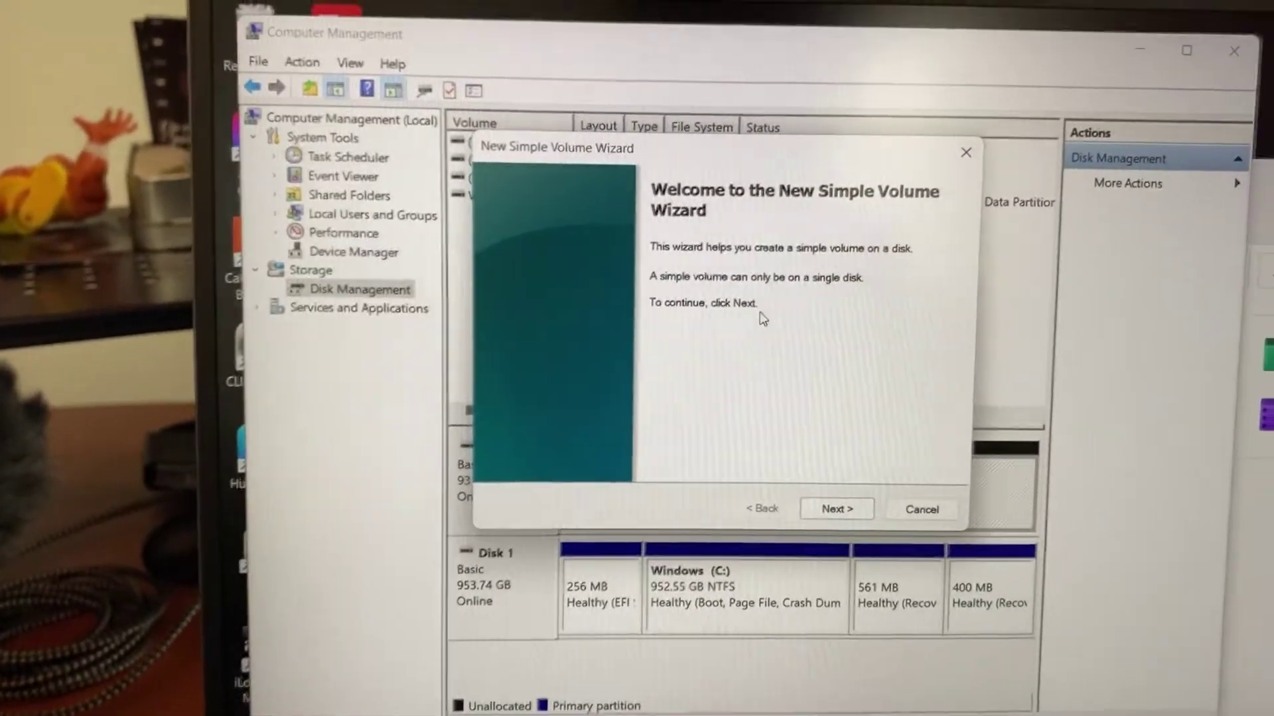
key(Return)
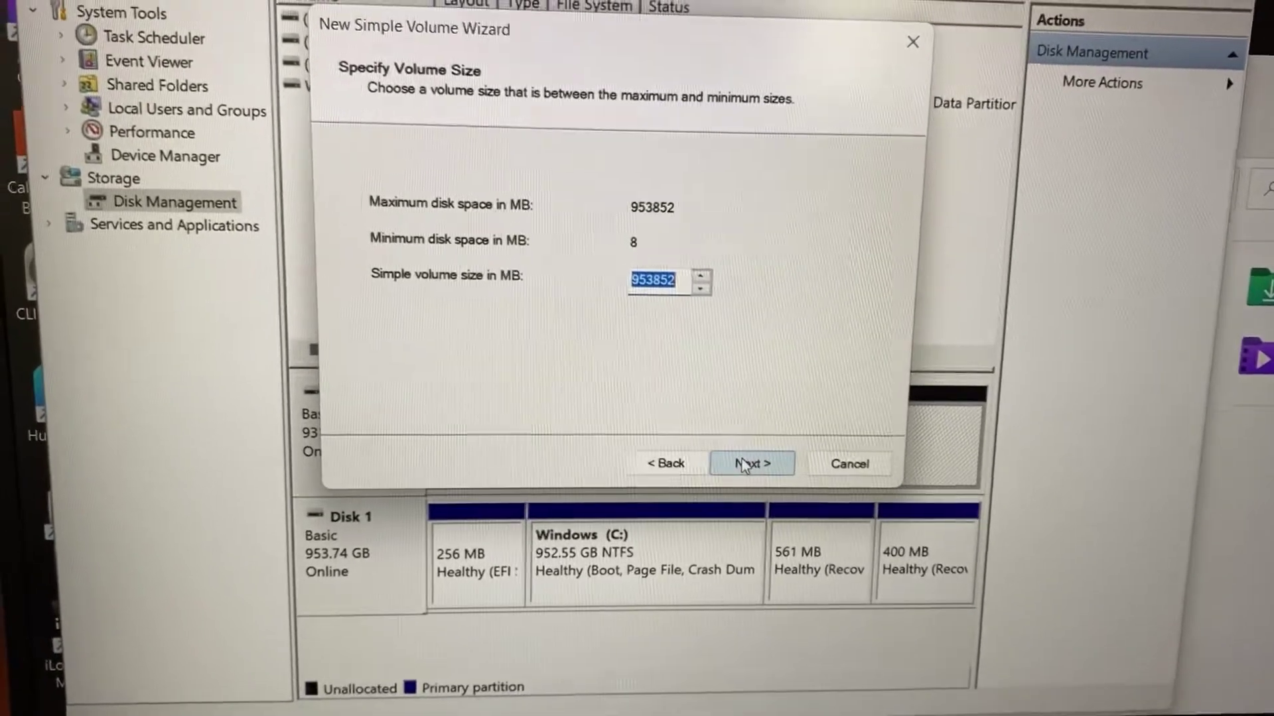
click(721, 485)
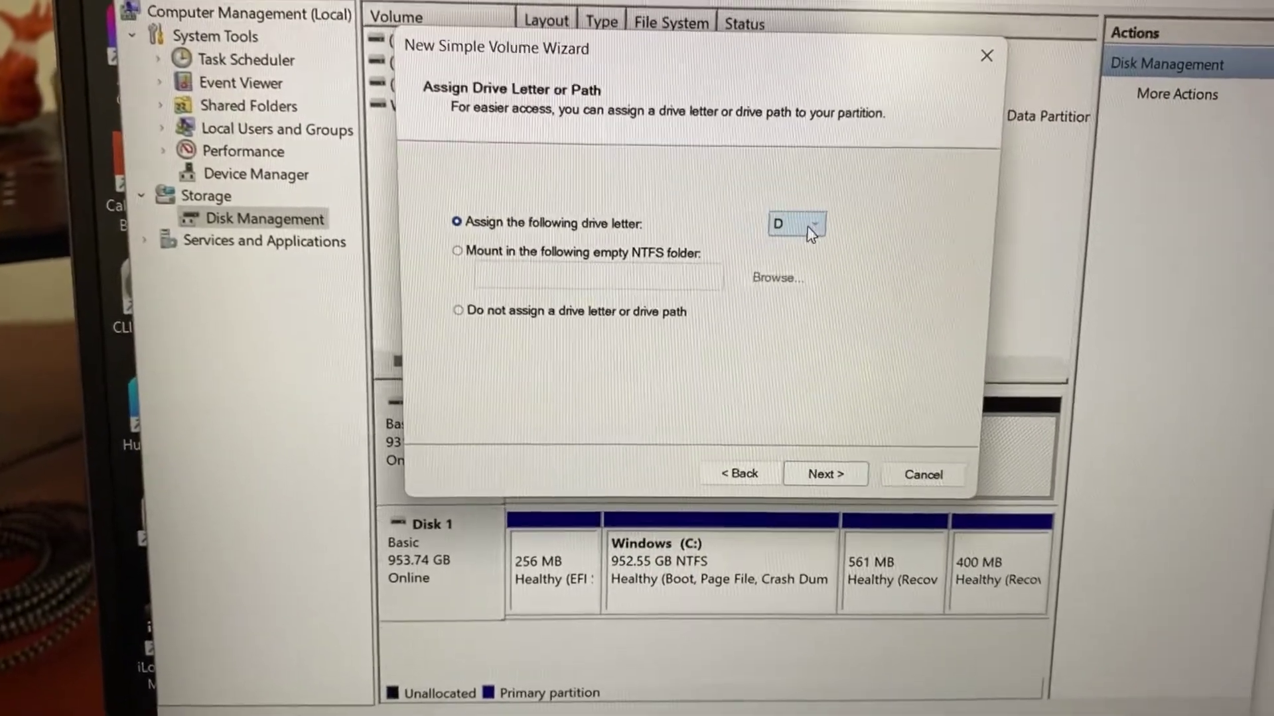
click(809, 228)
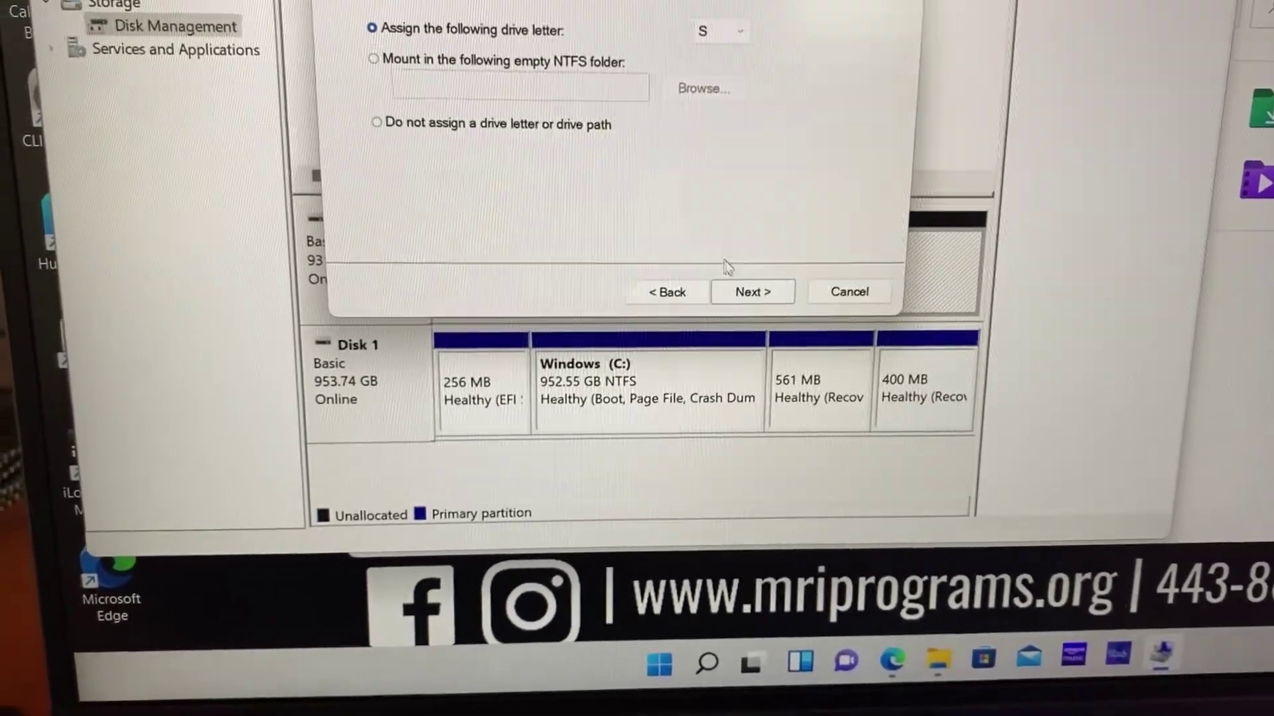
click(754, 300)
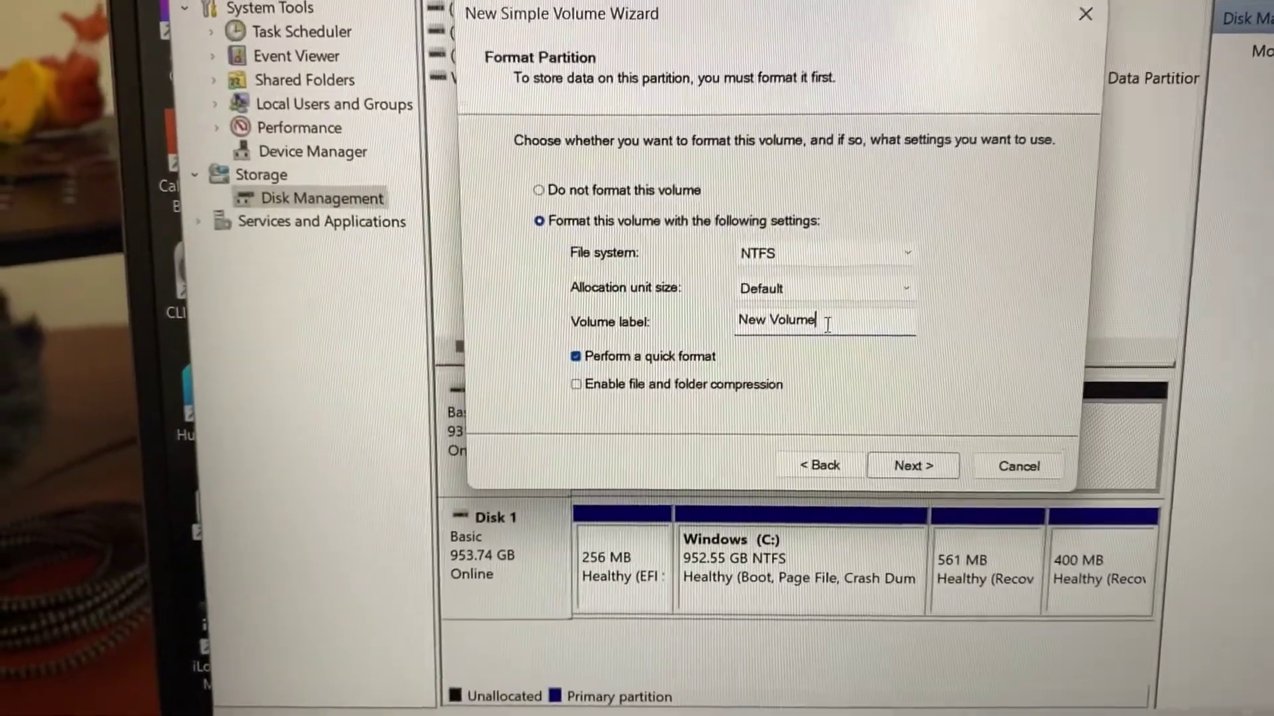
Step: Label the volume '1 TSB SSD', keep NTFS quick format, and complete the wizard
double_click(795, 331)
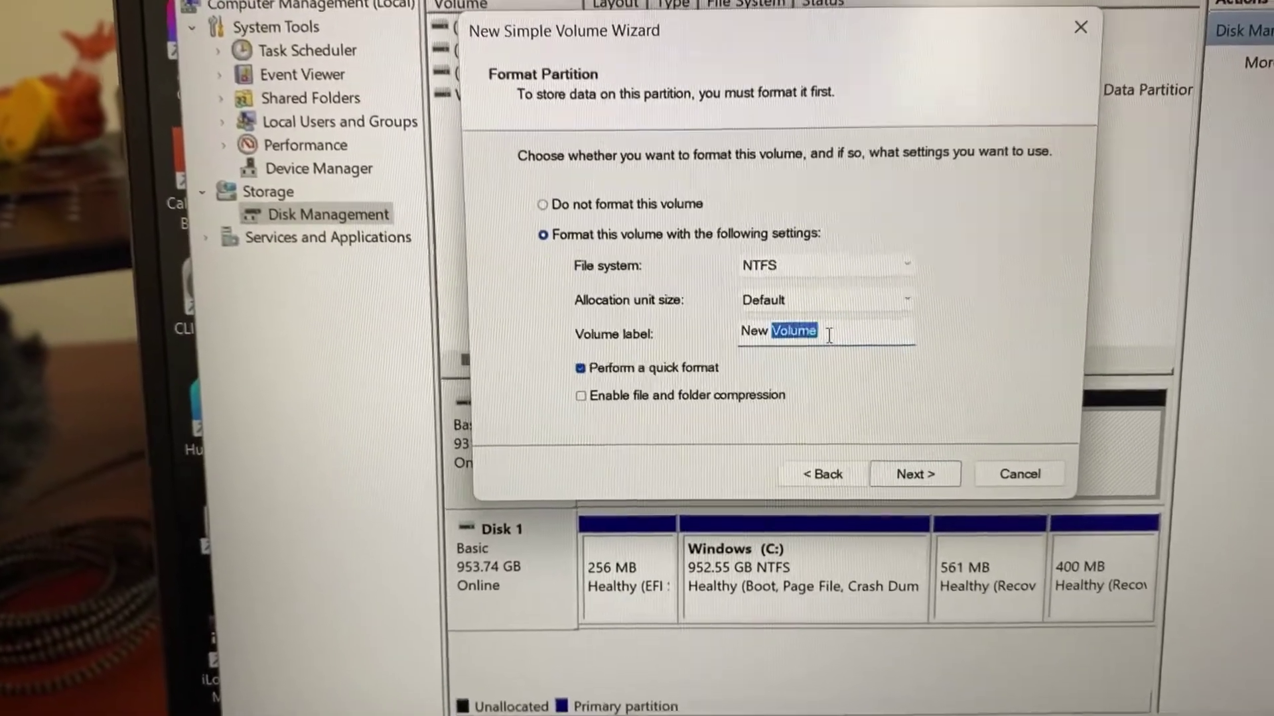
key(BackSpace)
key(BackSpace)
key(BackSpace)
key(BackSpace)
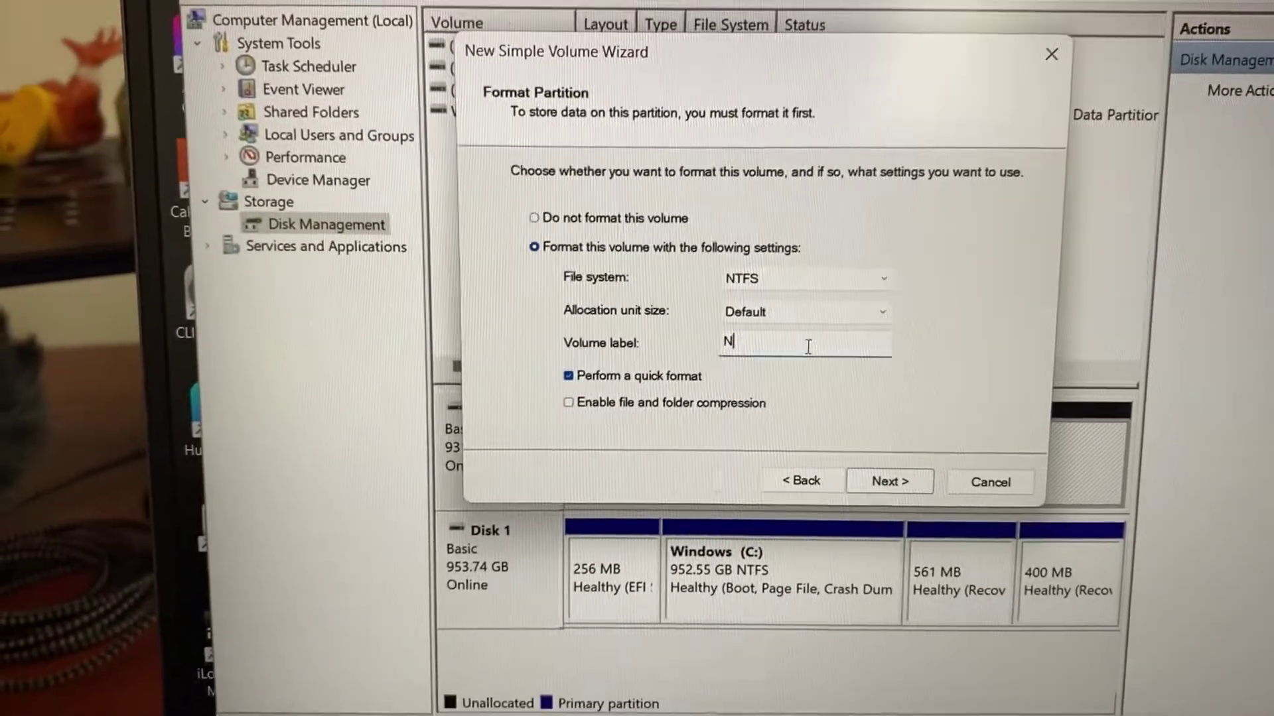
key(BackSpace)
text(1)
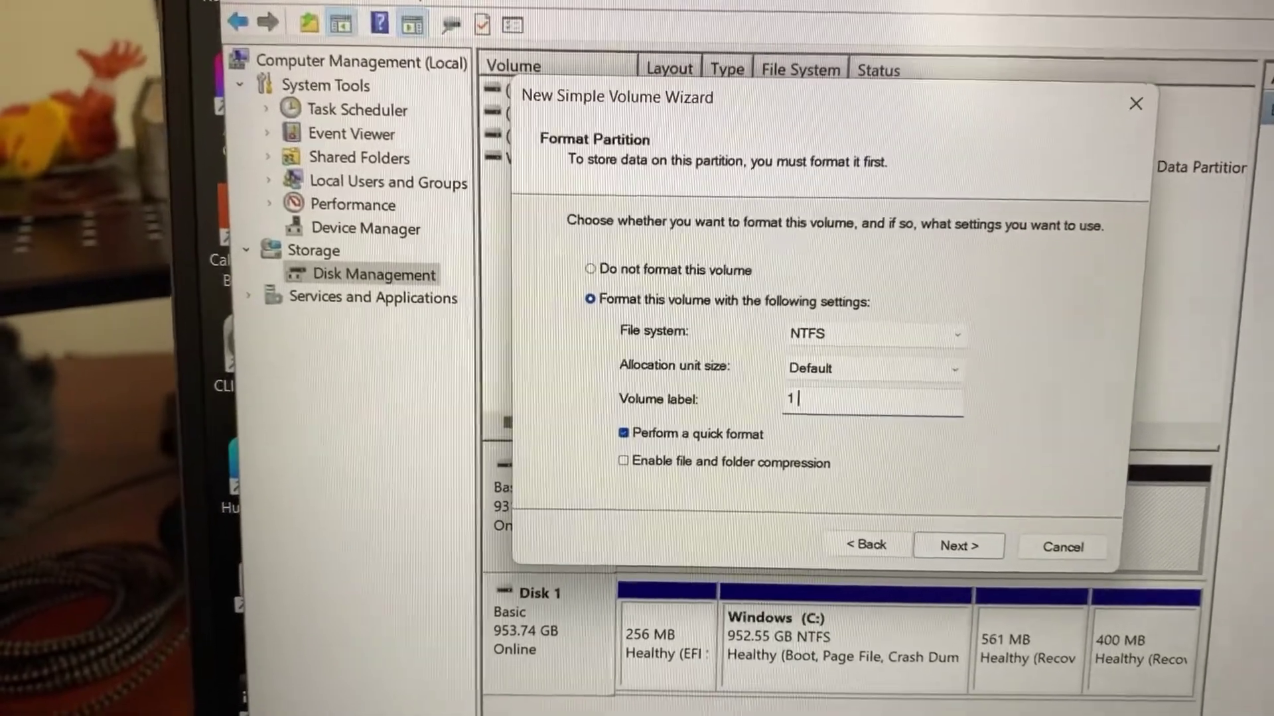
text( TSB)
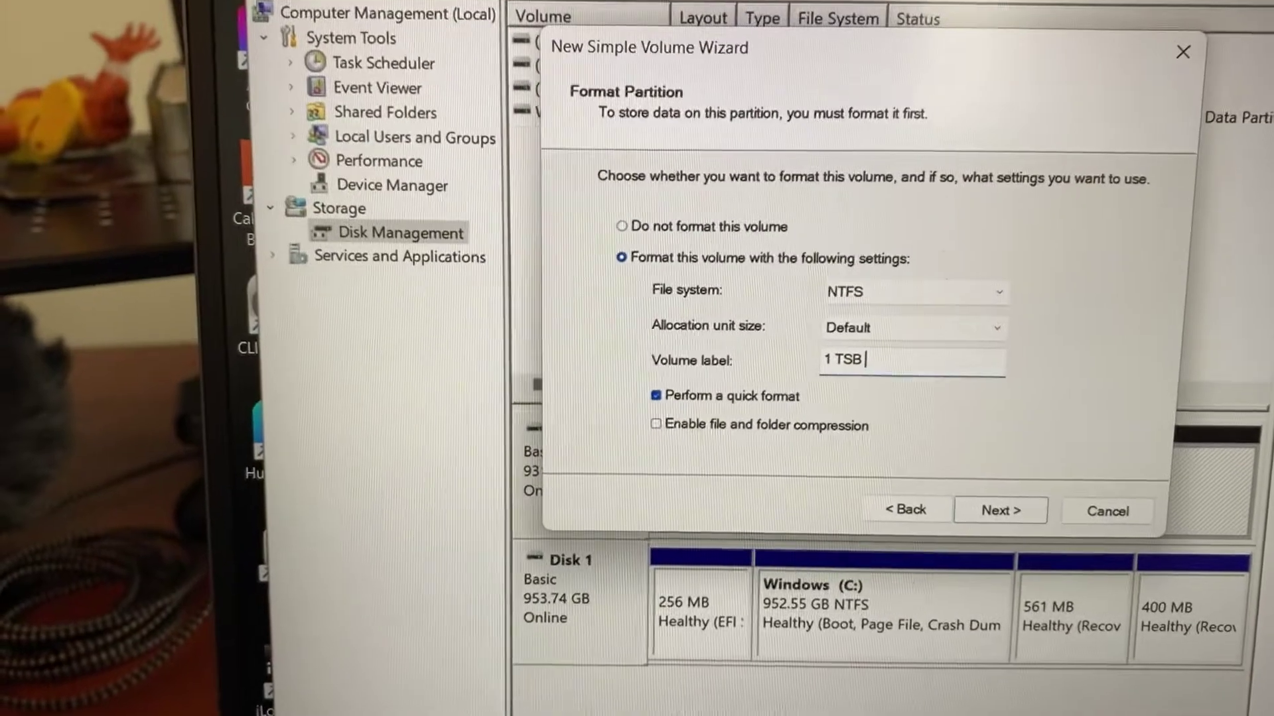
text( SSD)
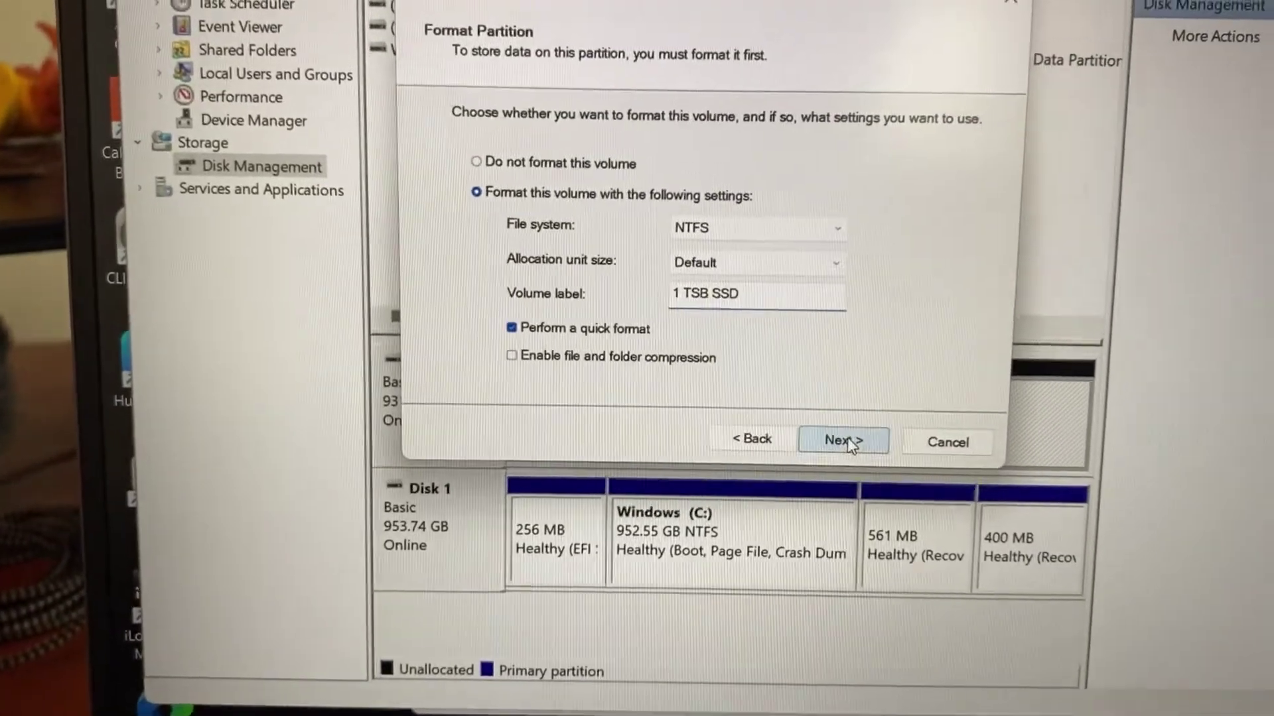
click(843, 441)
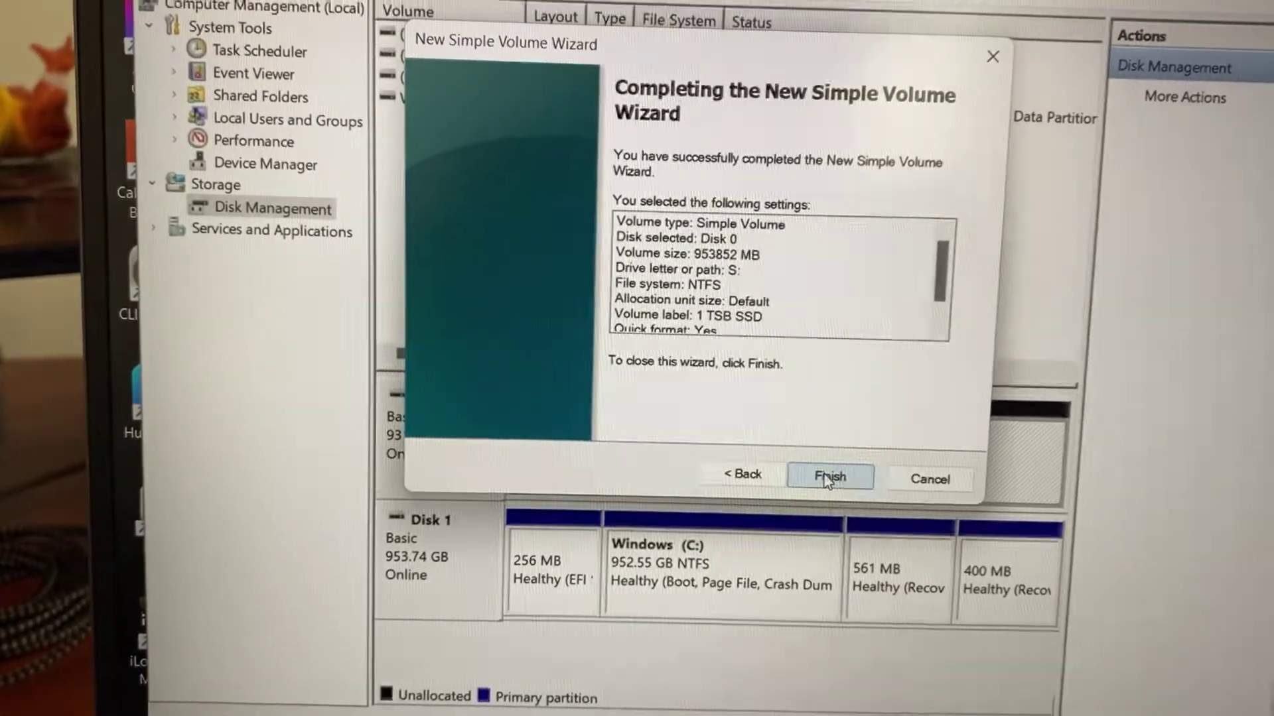
click(888, 429)
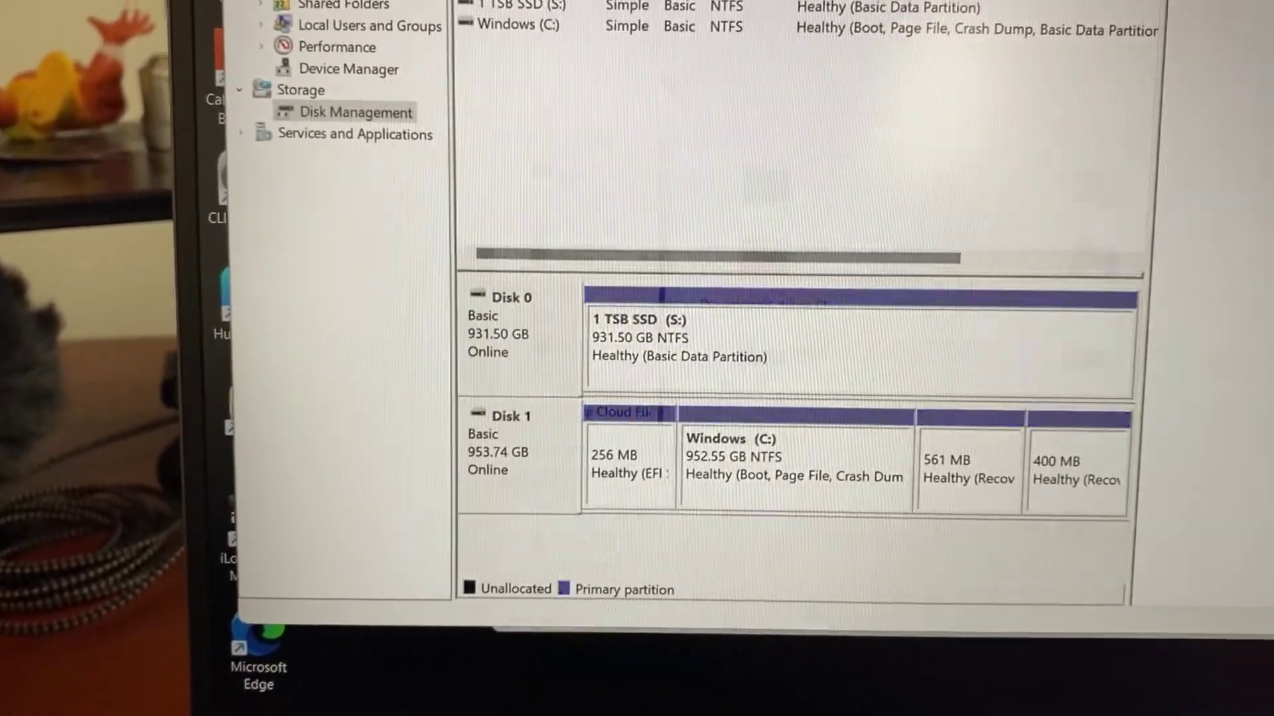
Step: Open This PC with Win+E to confirm 1 TSB SSD (S:) shows 931 GB free
key(super+e)
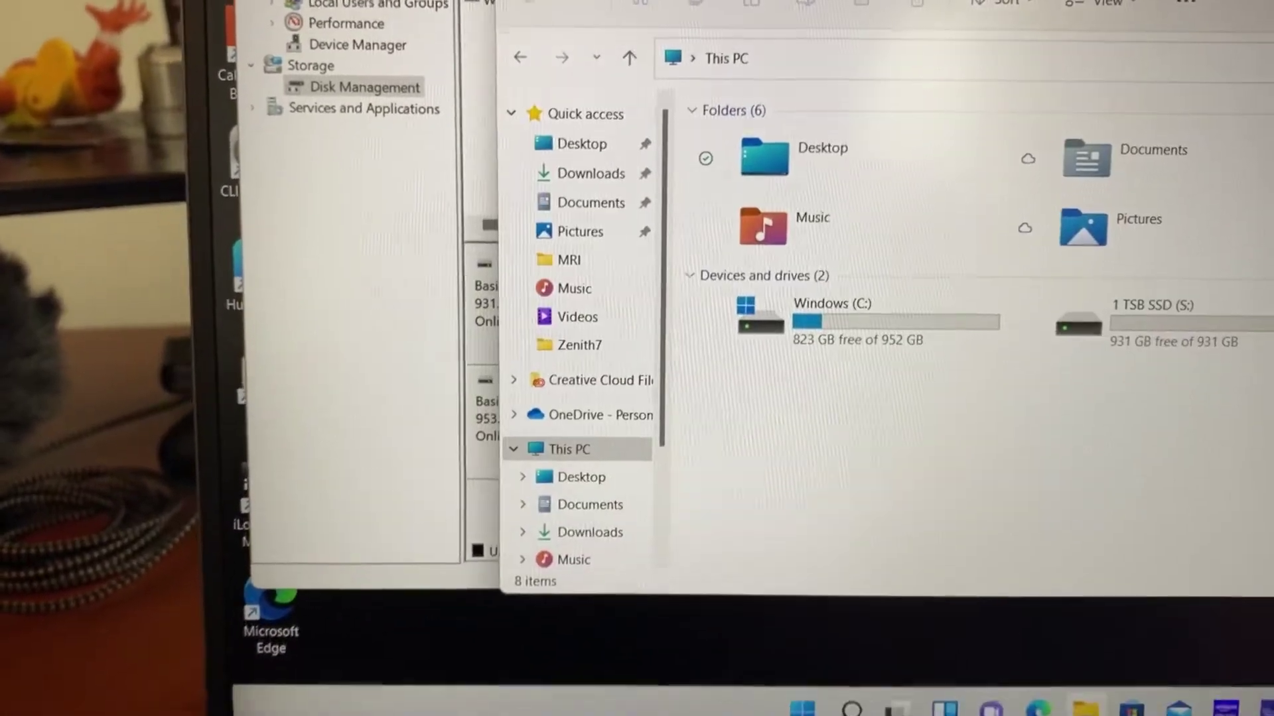